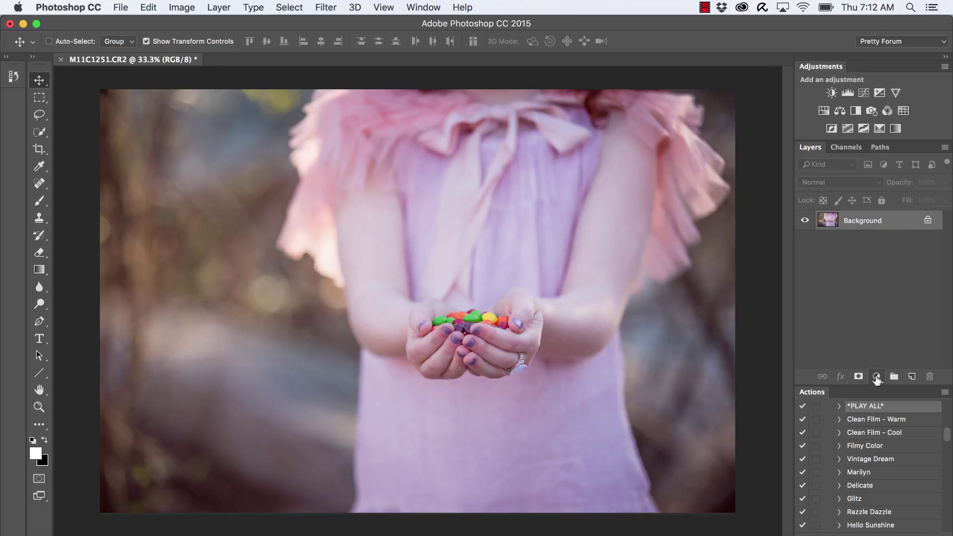
Step: Add a Hue/Saturation 1 adjustment layer above the background photo, with all values at zero
click(876, 378)
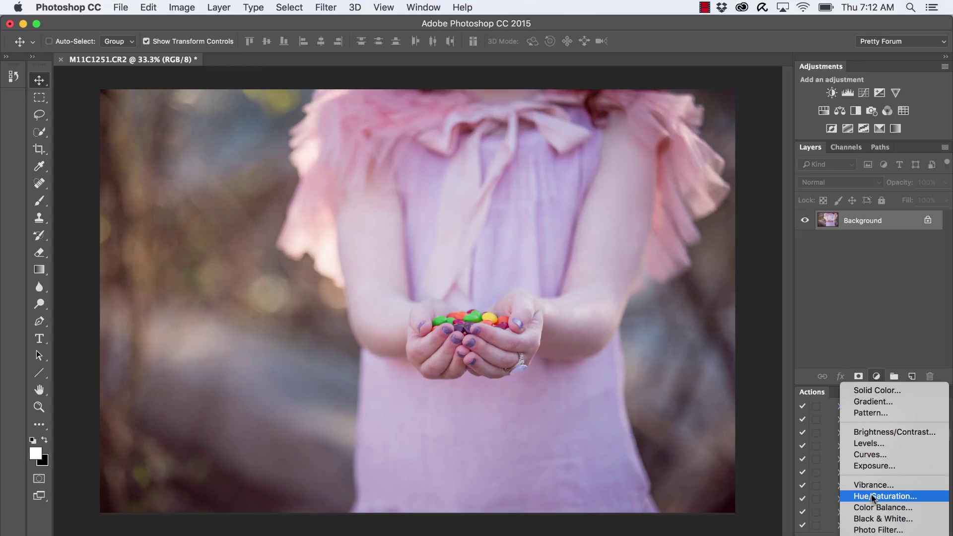
click(218, 8)
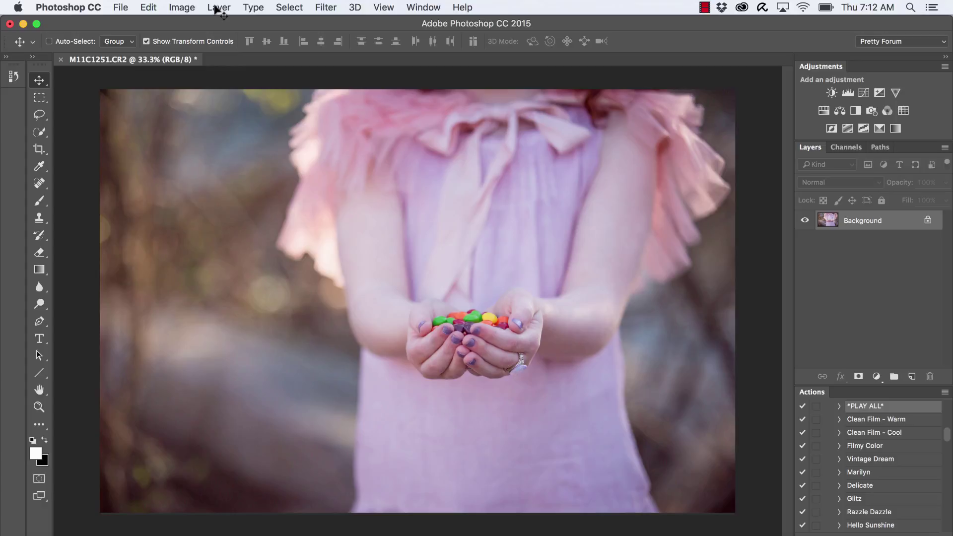
click(218, 8)
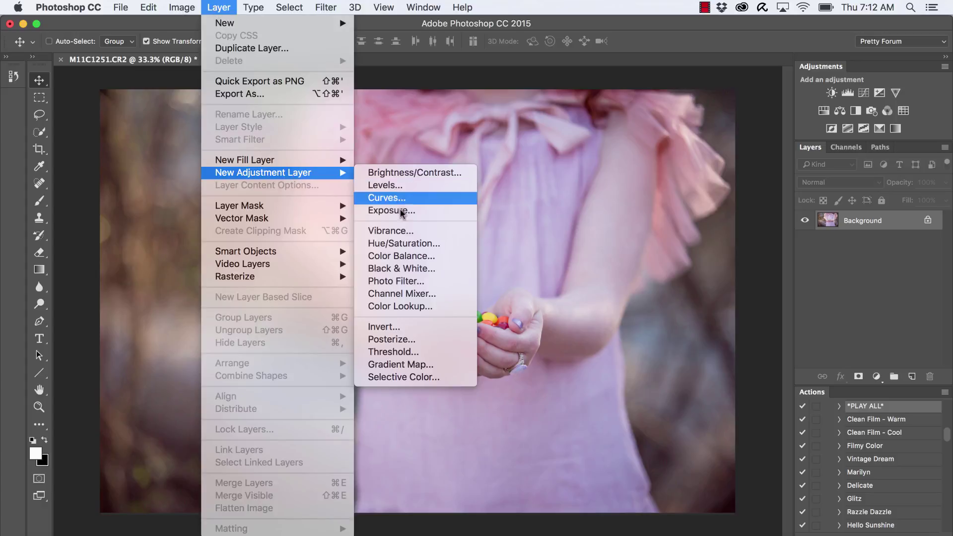
mouse_move(263, 173)
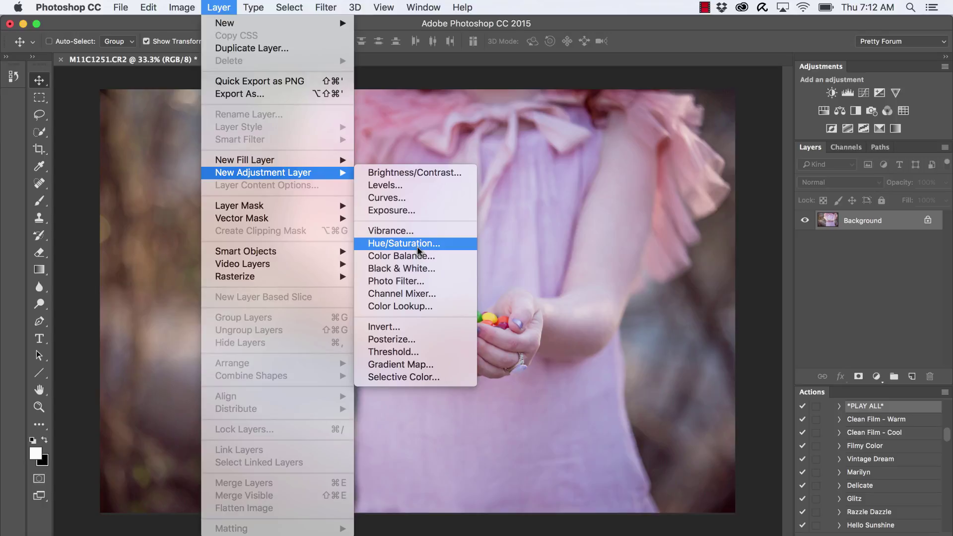
click(878, 376)
click(878, 376)
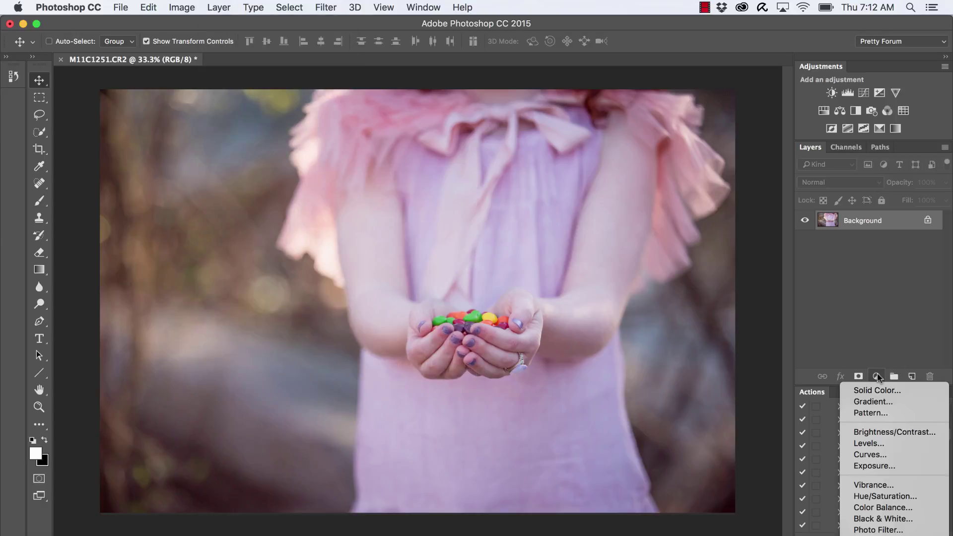
click(884, 496)
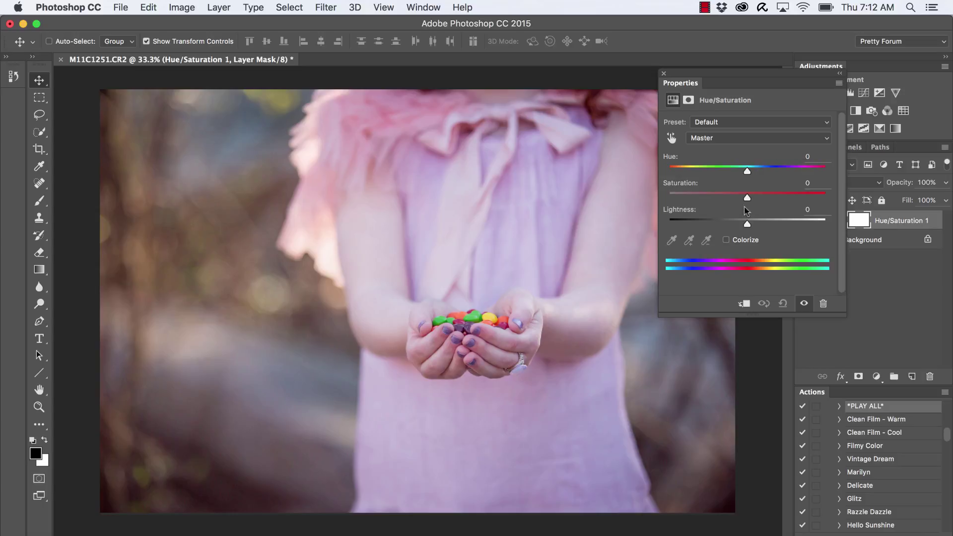
Step: Set the Master Saturation of Hue/Saturation 1 to +40
drag(747, 198, 773, 198)
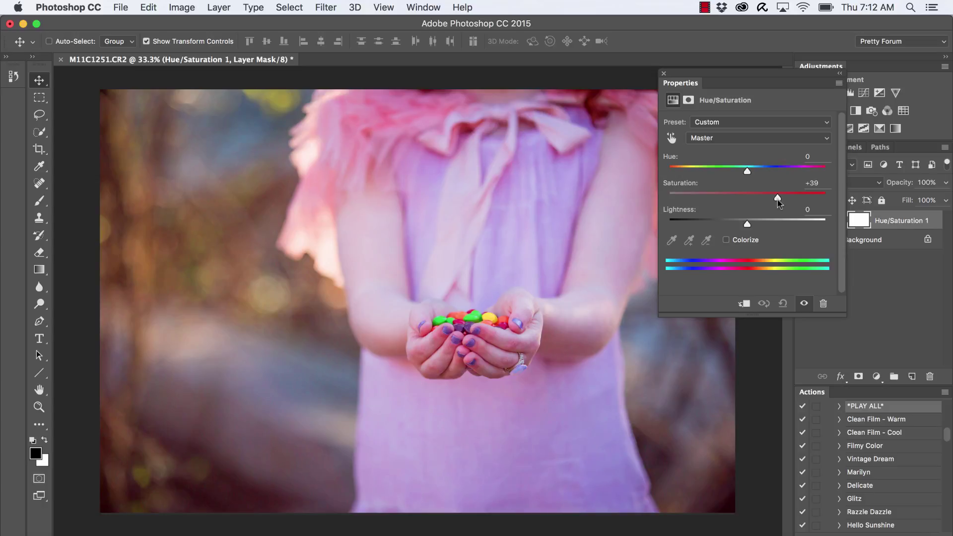
drag(778, 198, 777, 198)
drag(777, 198, 778, 199)
drag(778, 198, 779, 199)
Step: Close the Properties panel and set the Hue/Saturation 1 blend mode to Overlay
click(664, 75)
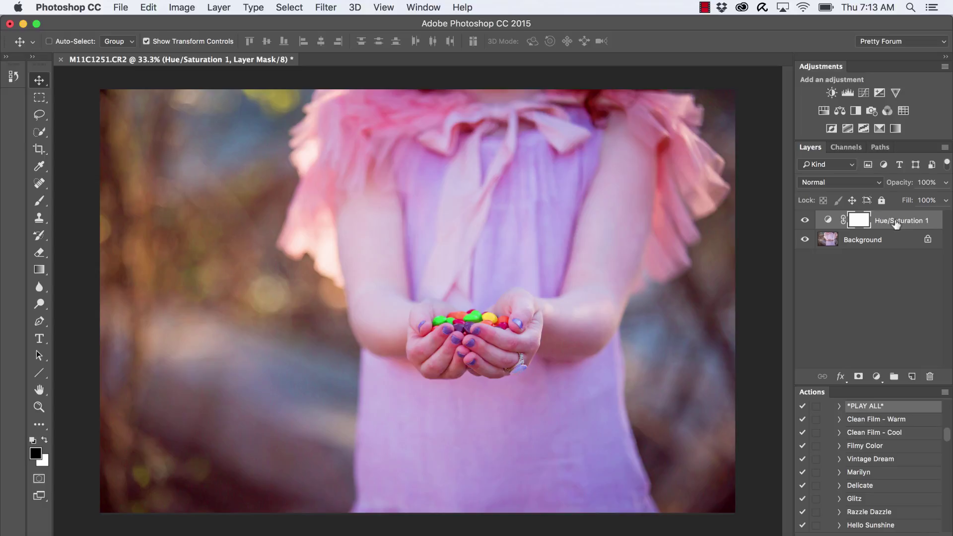
click(811, 184)
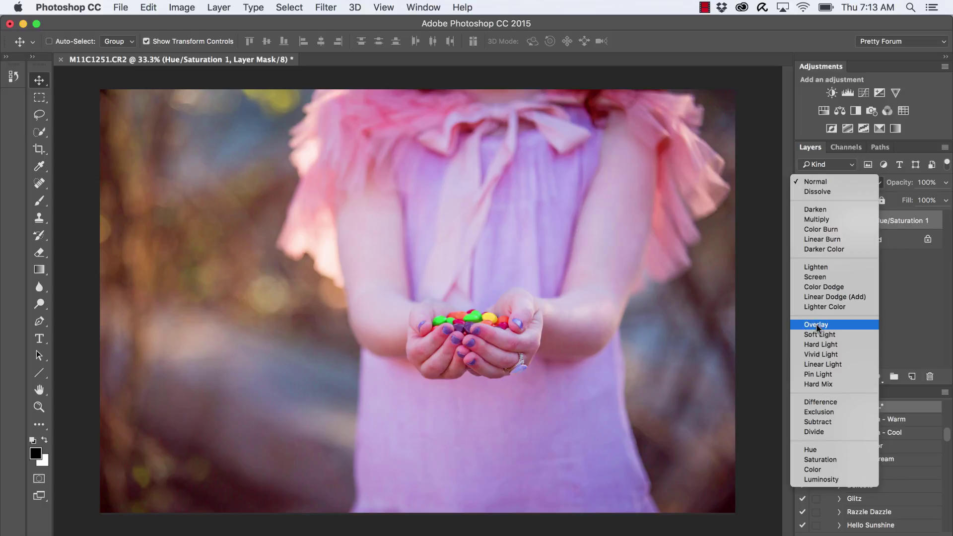
click(821, 326)
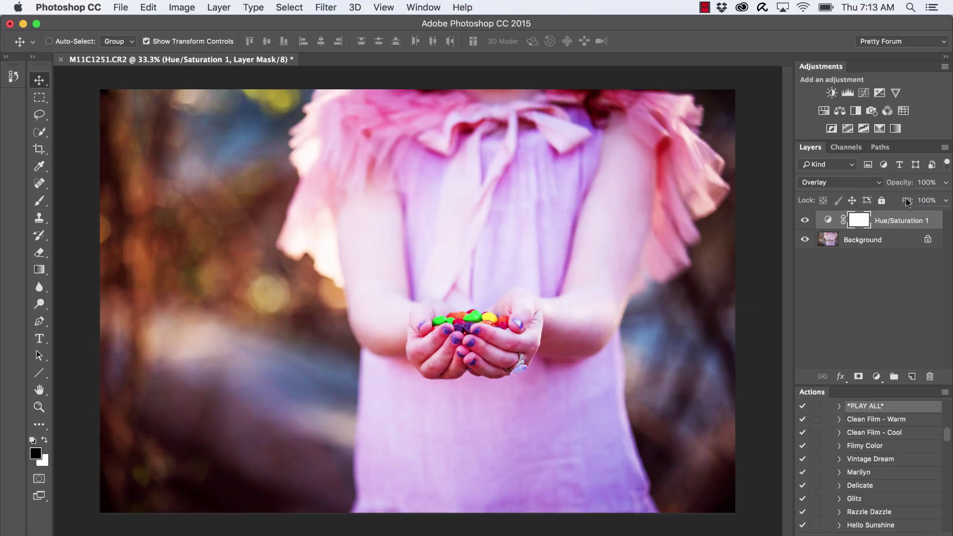
Step: Set the Hue/Saturation 1 layer opacity to 23%
click(945, 183)
drag(942, 198, 884, 200)
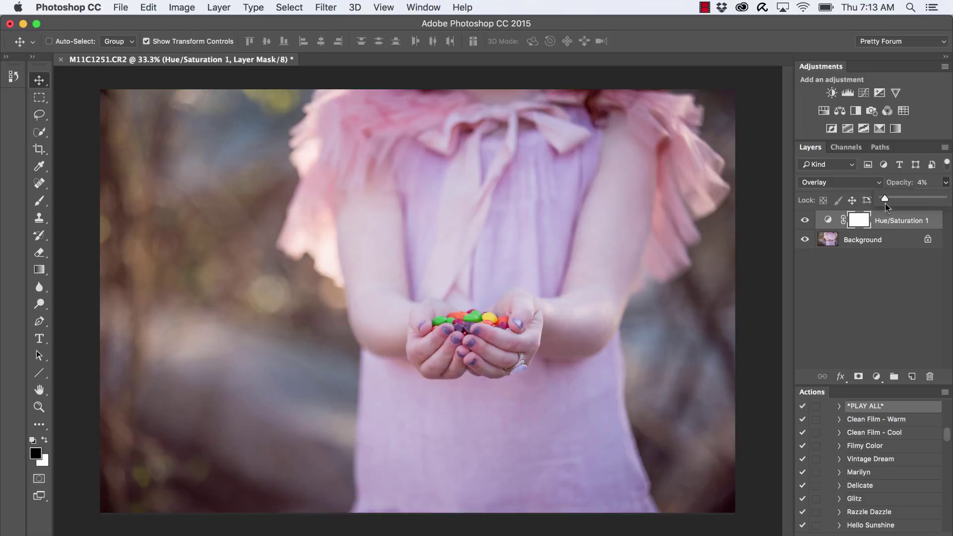
drag(884, 203, 897, 203)
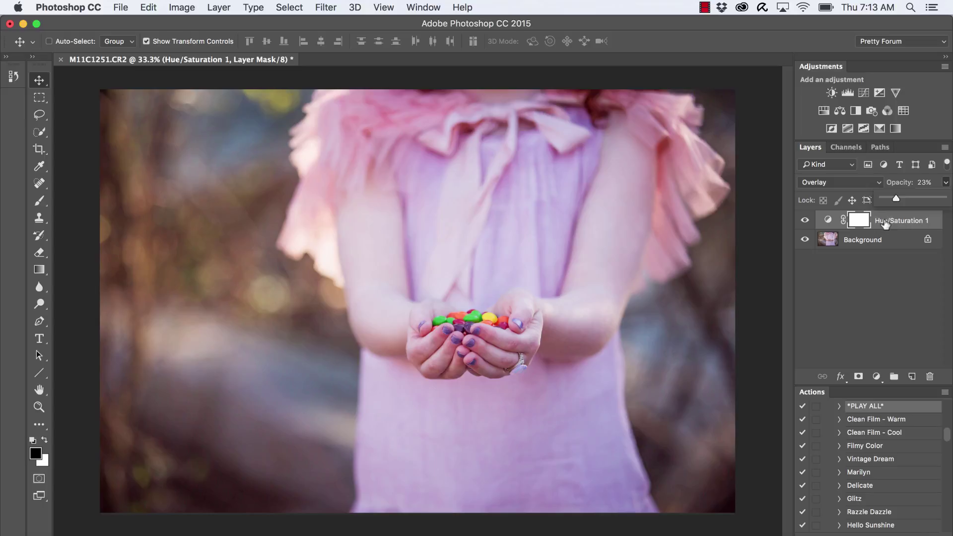
Step: Hide and show the adjustment layer to compare before and after
click(805, 221)
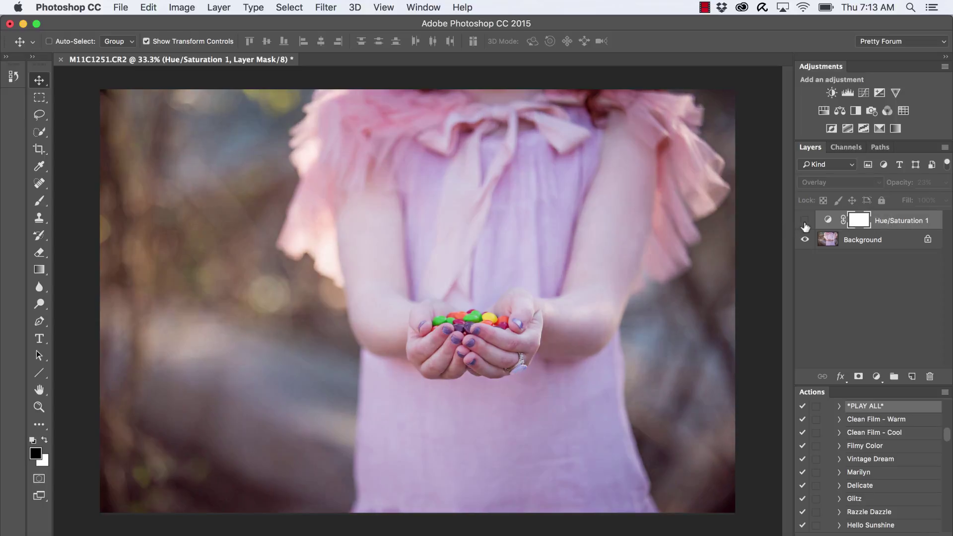
click(805, 221)
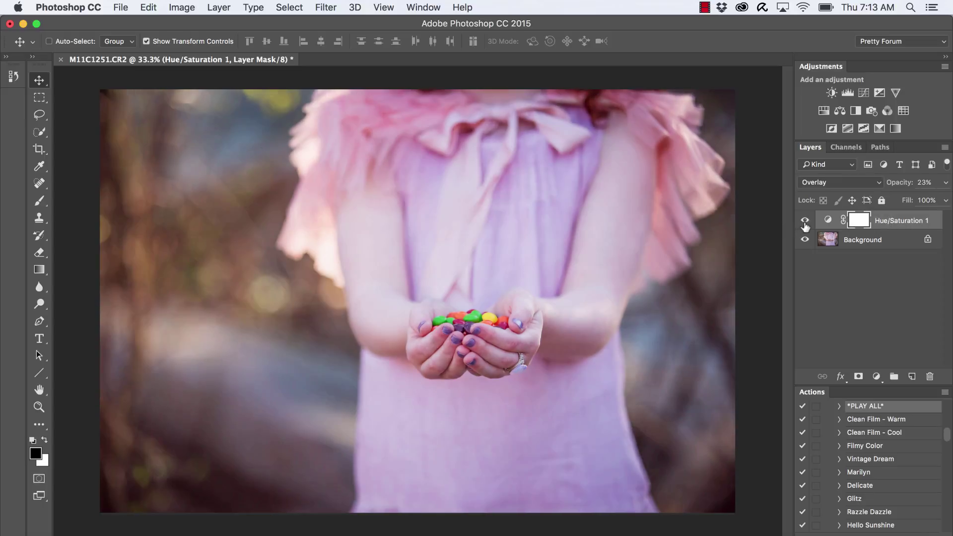
click(805, 220)
Step: Reopen the Hue/Saturation 1 properties and set Master Saturation to +36
double_click(828, 221)
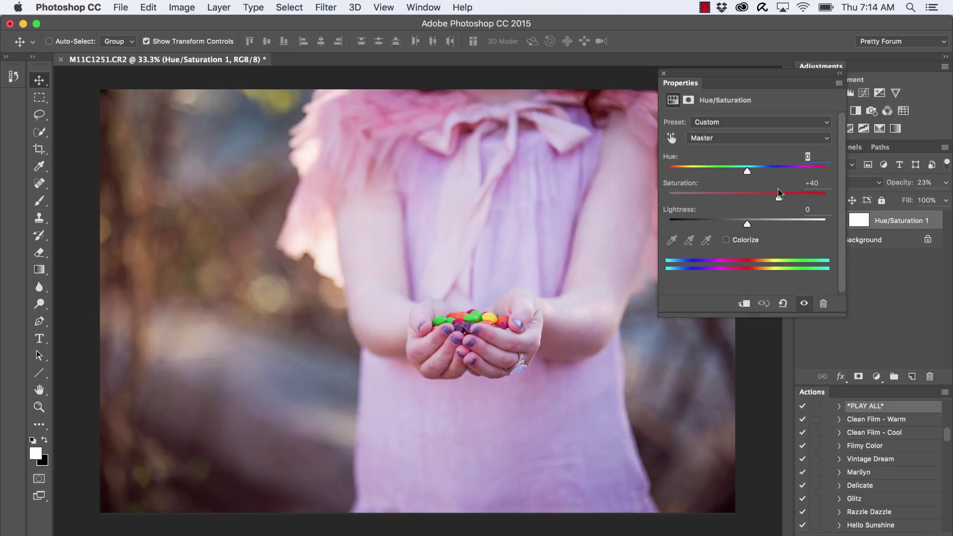
mouse_move(777, 196)
mouse_down()
mouse_move(695, 199)
mouse_move(726, 200)
mouse_up()
drag(726, 200, 775, 199)
Step: Switch the Hue/Saturation channel to Reds and set red saturation to -11
click(786, 139)
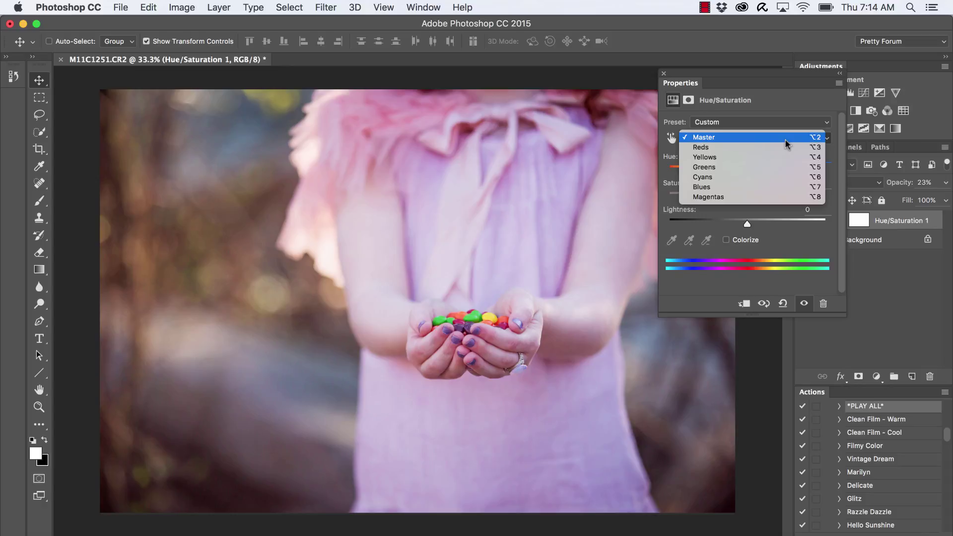
click(733, 147)
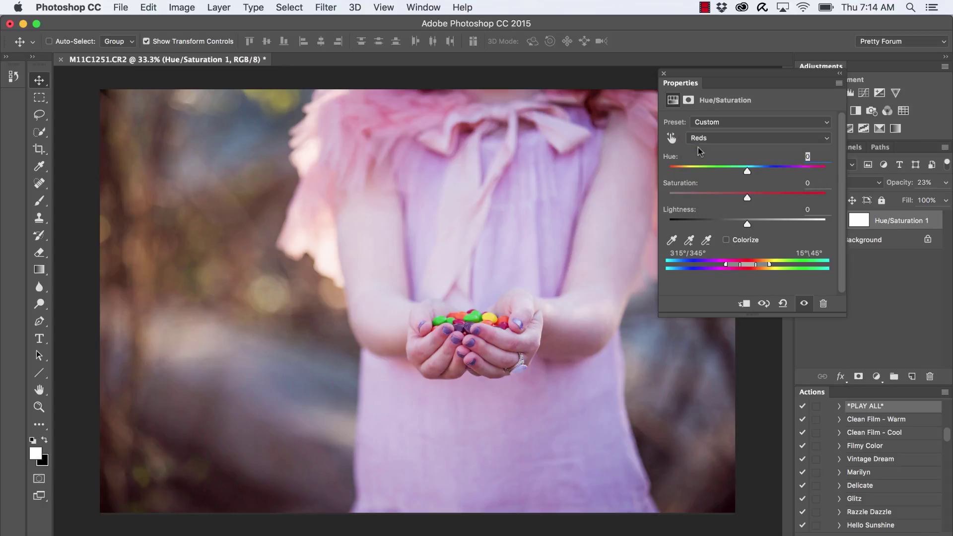
drag(746, 197, 721, 200)
drag(724, 200, 738, 201)
drag(739, 201, 739, 202)
drag(739, 202, 738, 202)
click(735, 140)
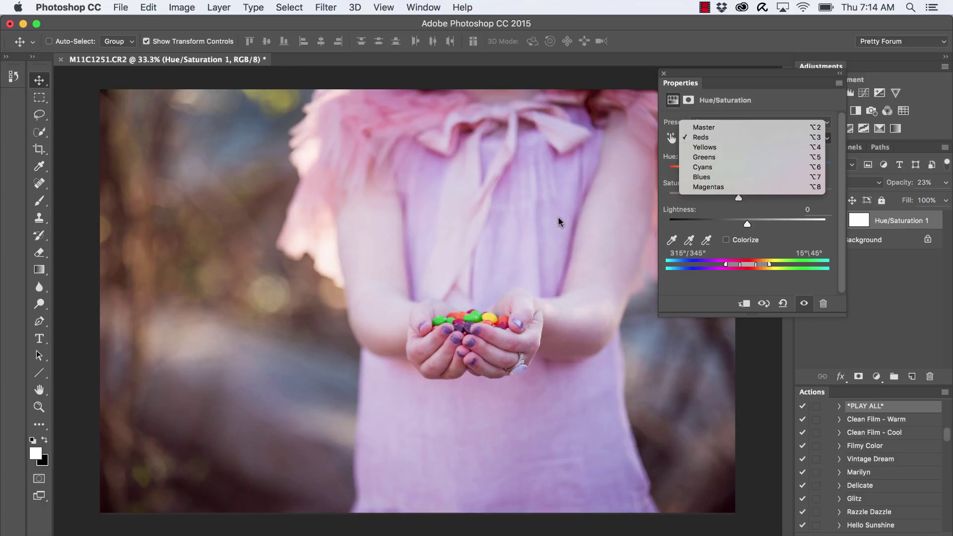
click(680, 112)
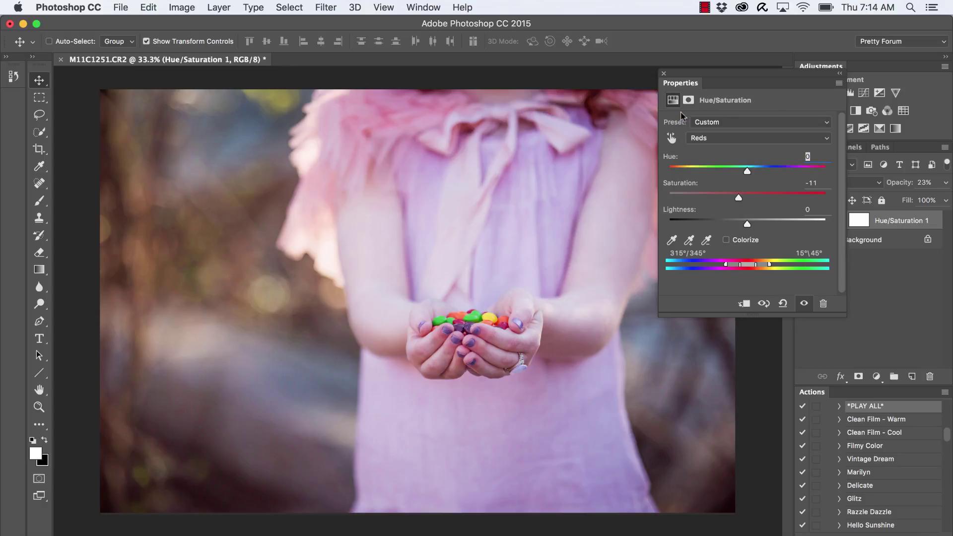
Step: Close the Properties panel, then hide and show Hue/Saturation 1 to compare
click(664, 75)
click(803, 220)
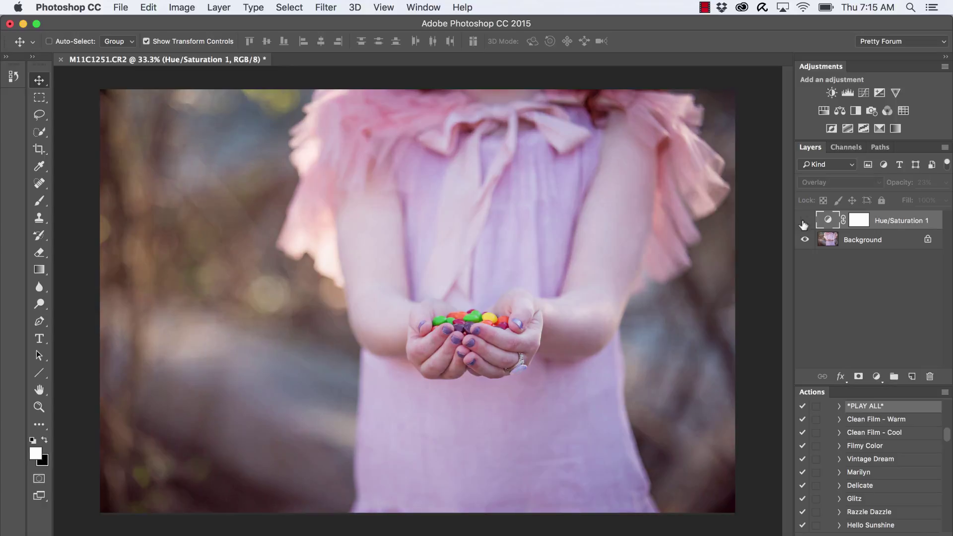
click(803, 221)
click(803, 220)
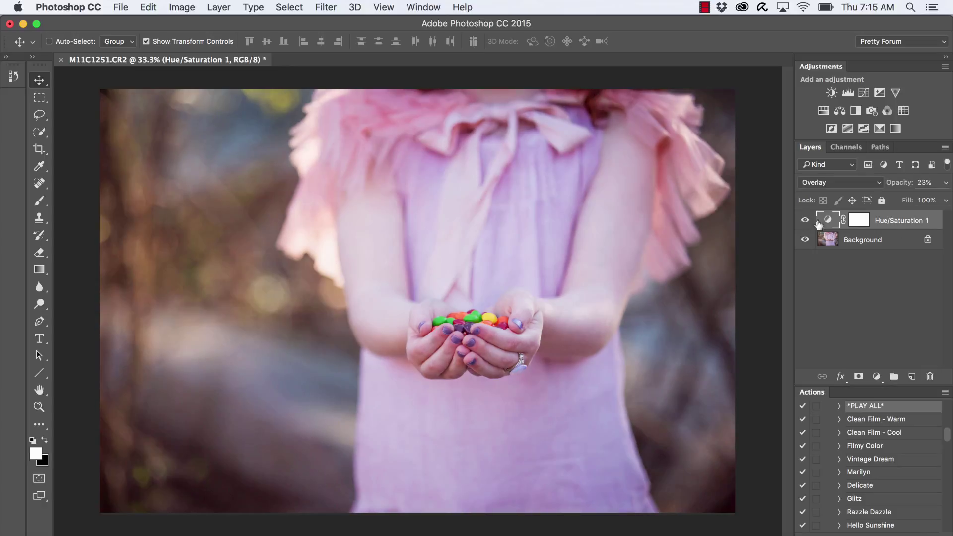